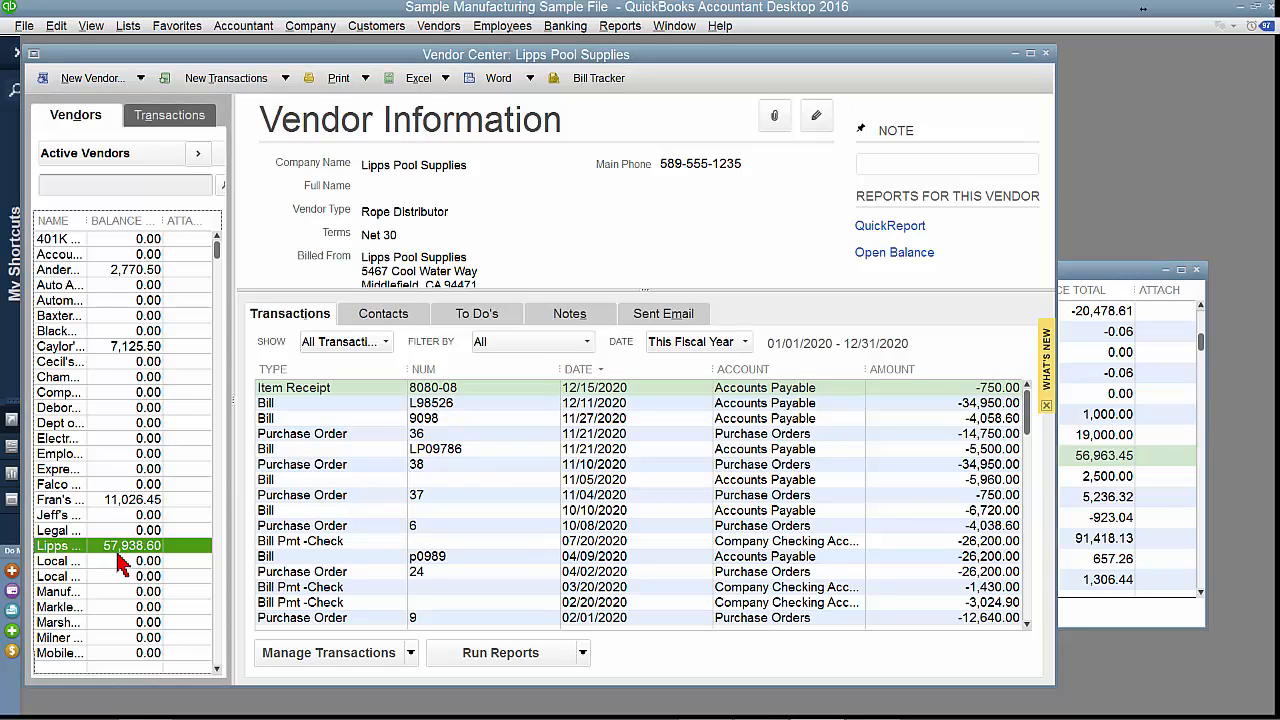
Open a new general journal entry and check the Automobiles & Trucks account in the chart of accounts.
click(310, 26)
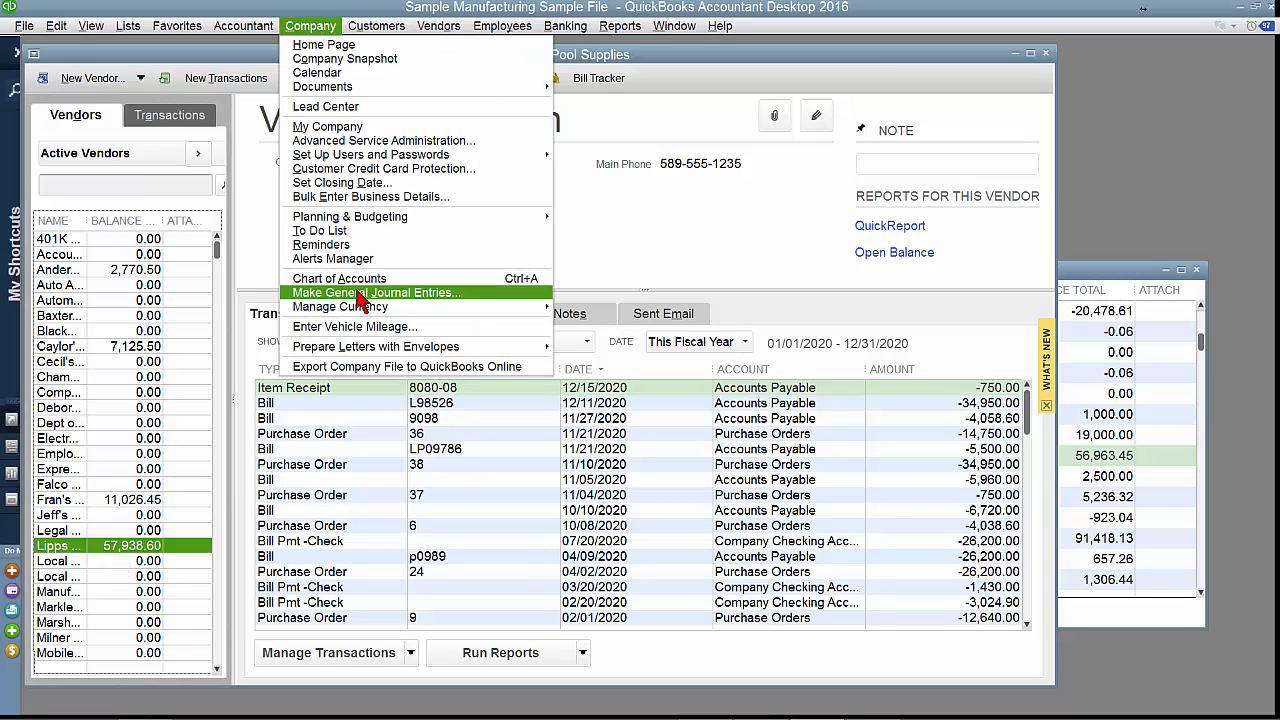
click(360, 293)
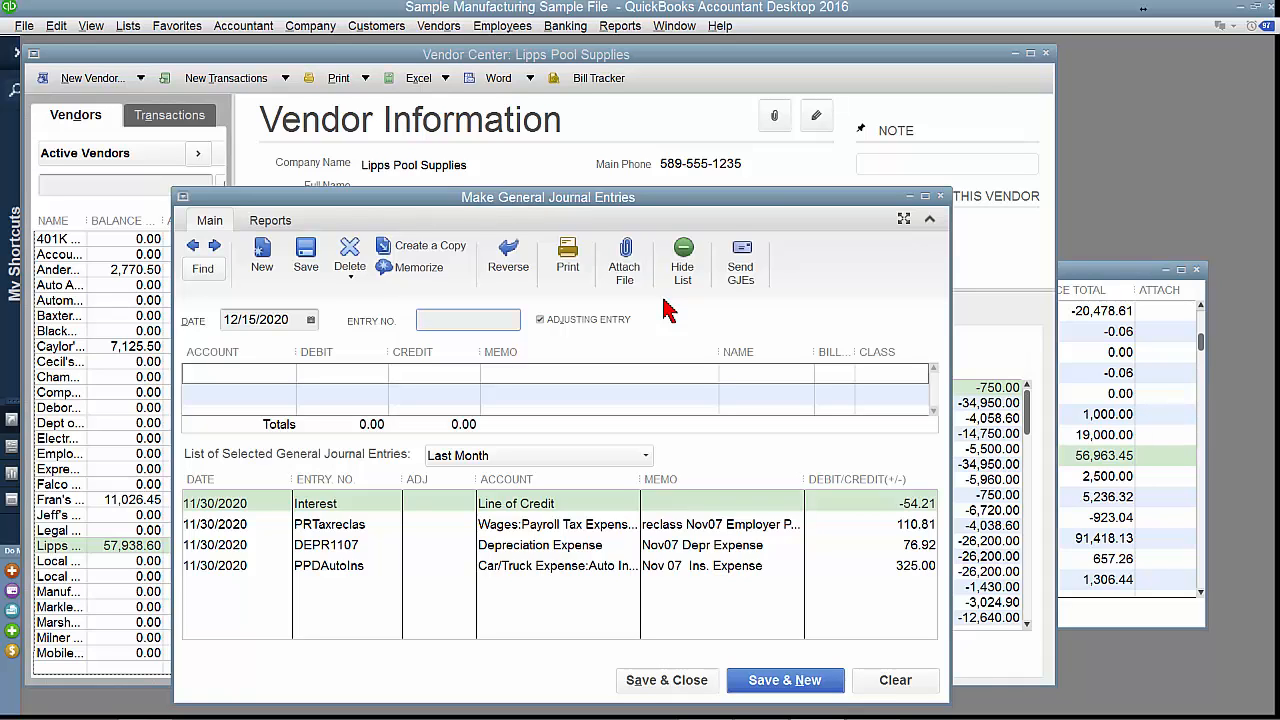
click(1113, 290)
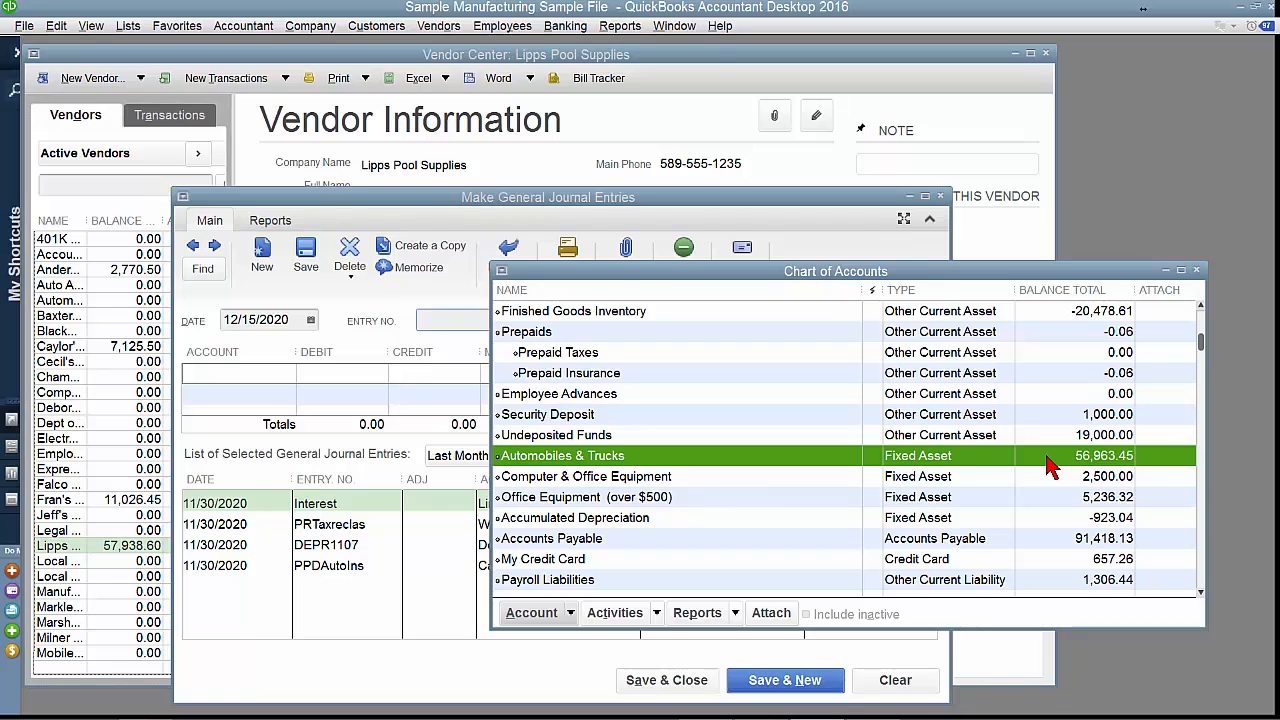
click(428, 199)
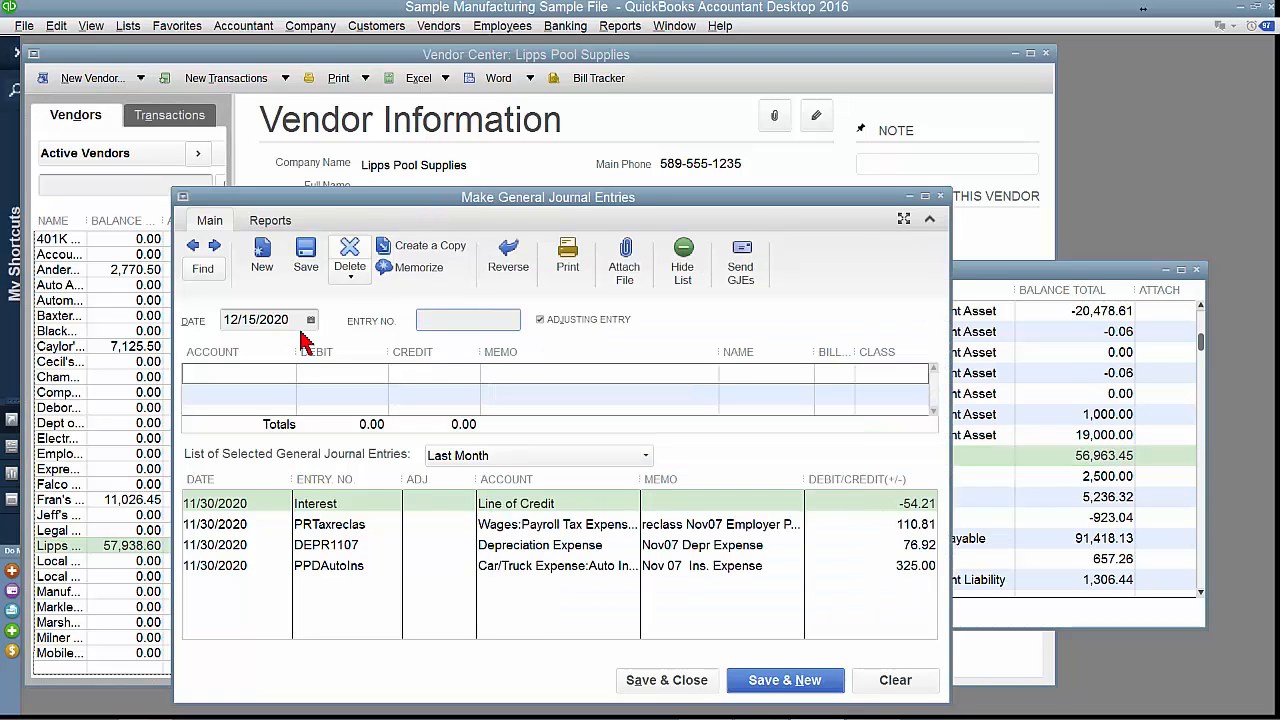
Set the journal entry's first line to the Automobiles & Trucks fixed asset account.
click(261, 378)
text(ayable)
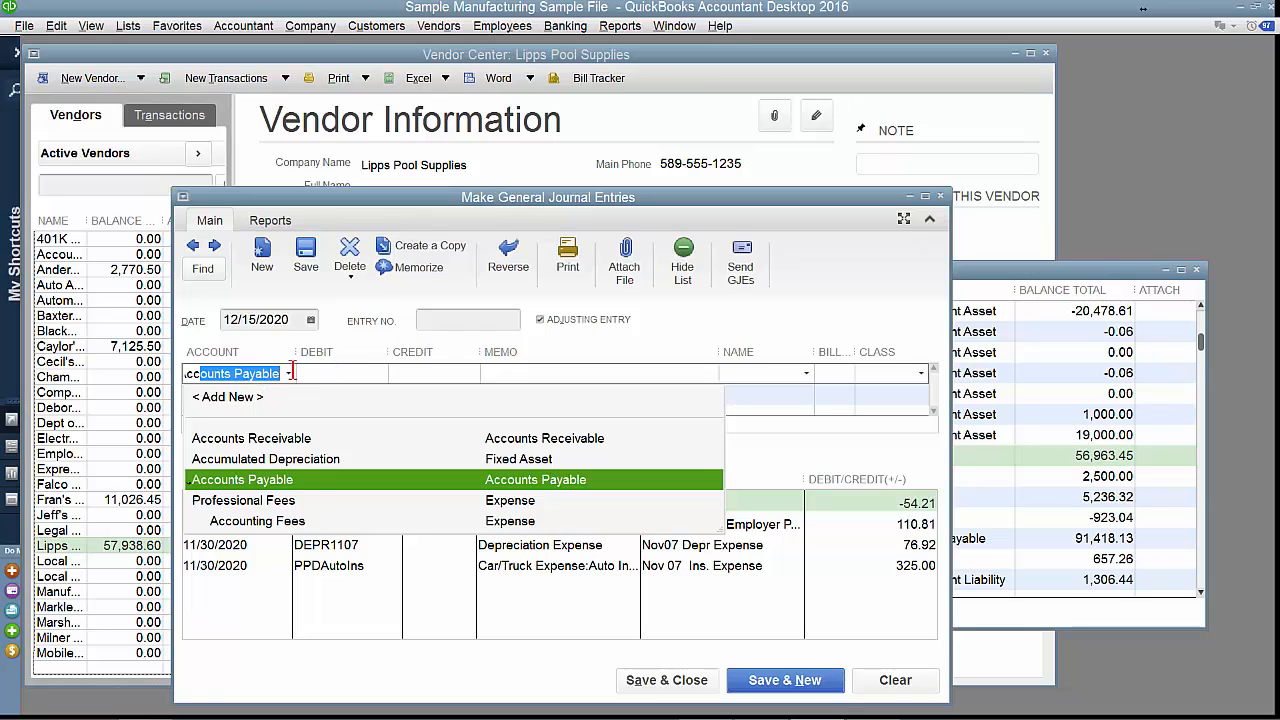
click(258, 372)
key(Delete)
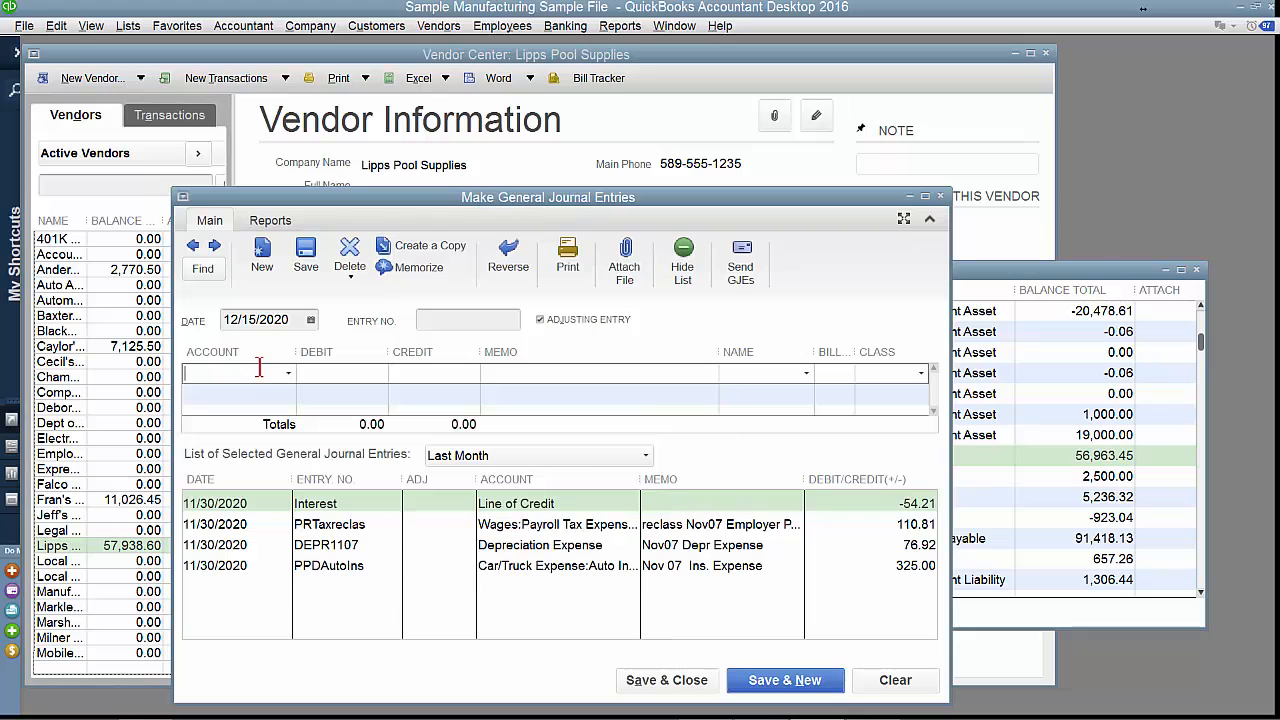
text(Auto Loan)
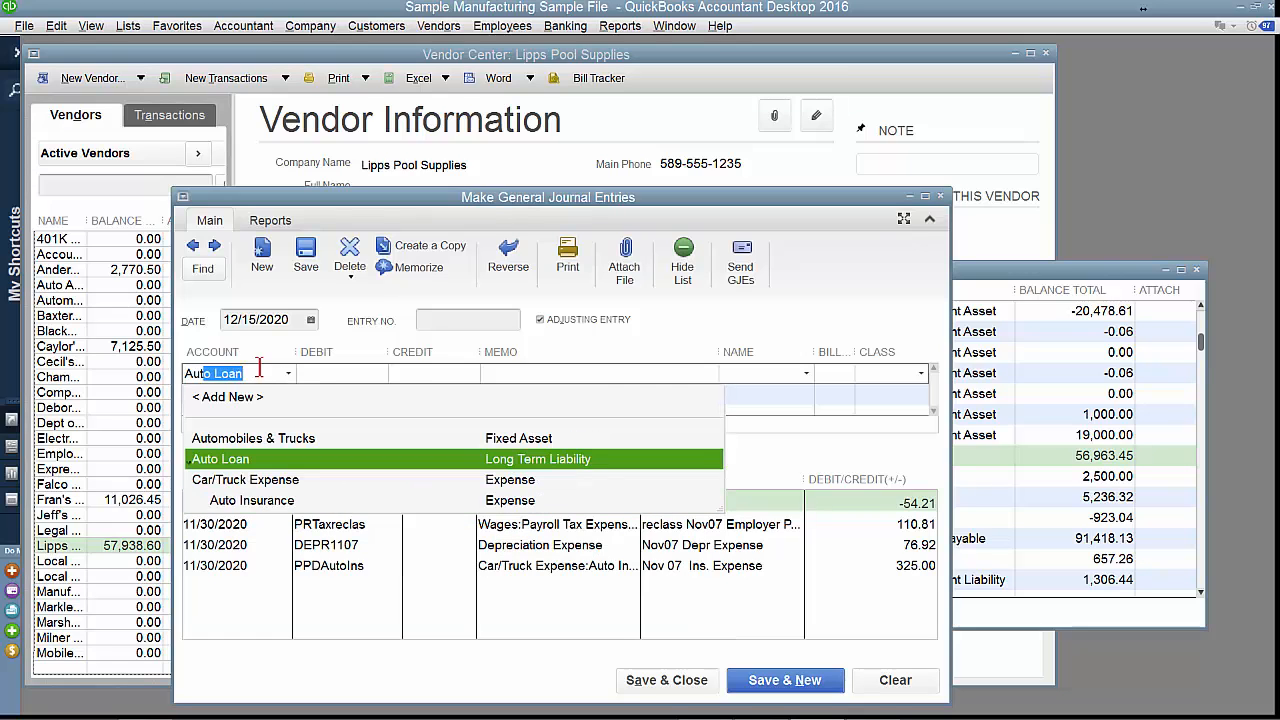
key(Up)
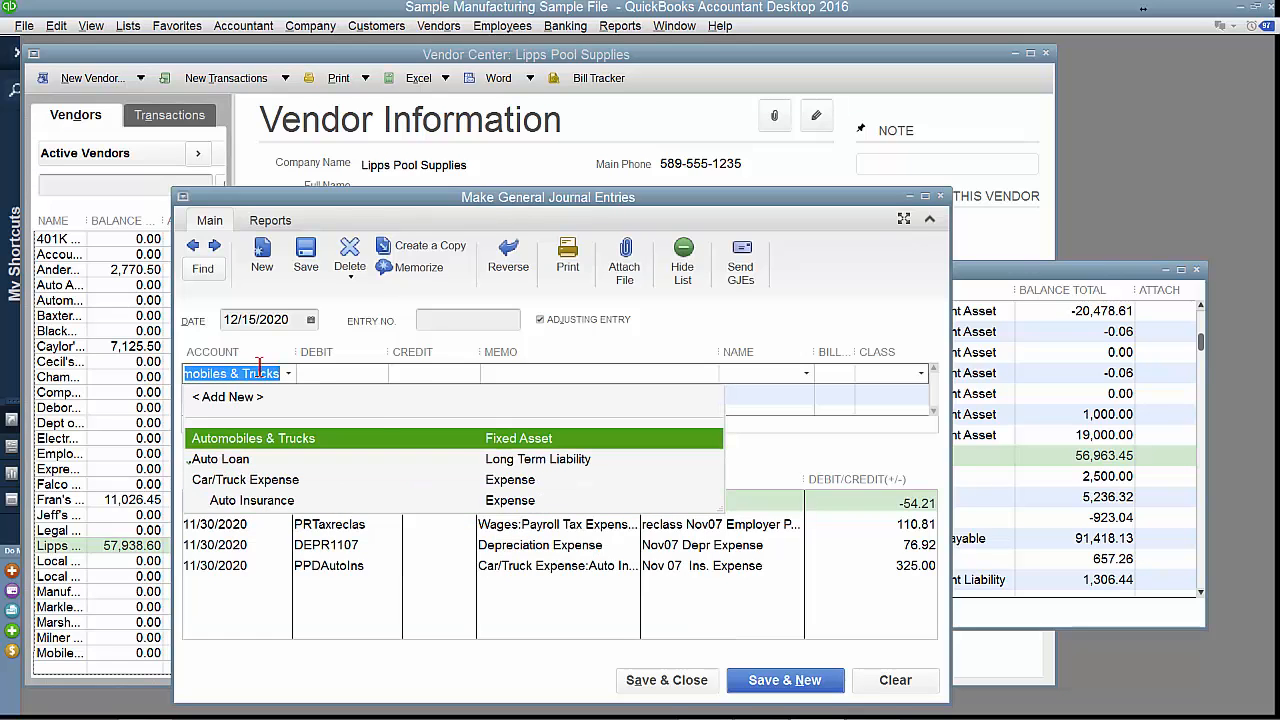
key(Tab)
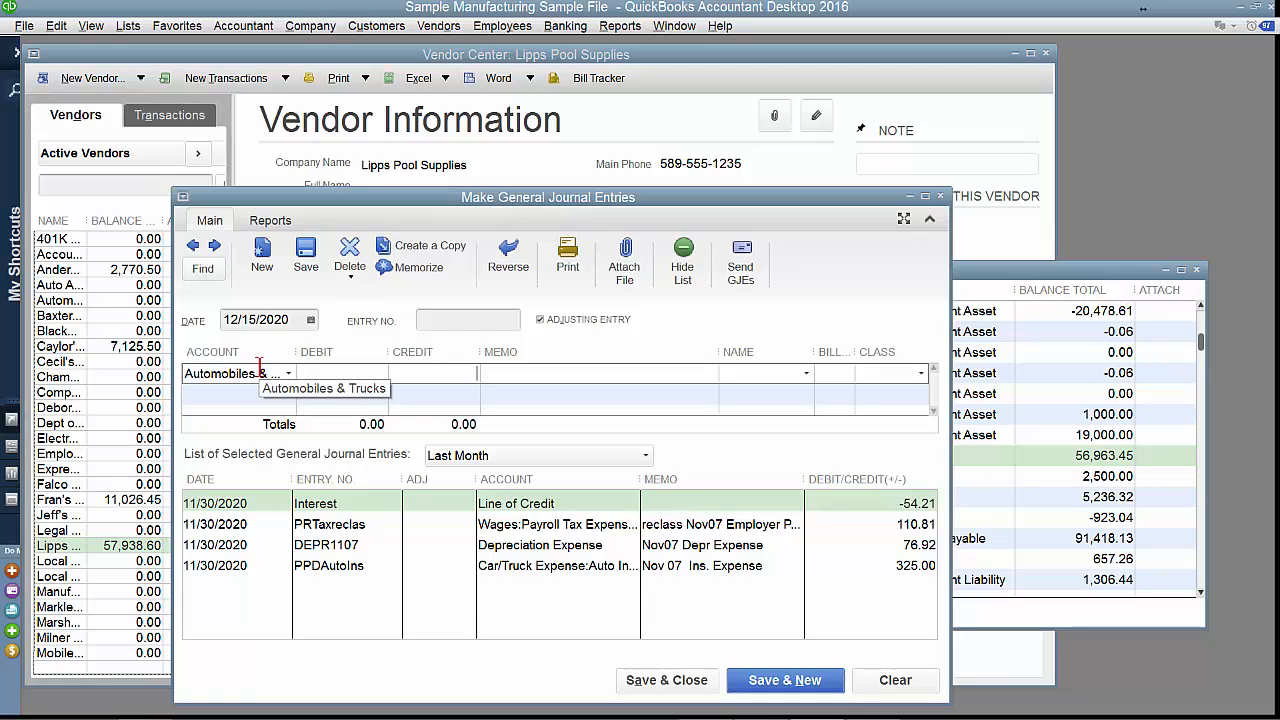
Credit the Automobiles & Trucks line 6,000.00 with memo "Sale of truck in lieu of payment on amount owed" and name Lipps Pool Supplies.
text(6000)
key(Tab)
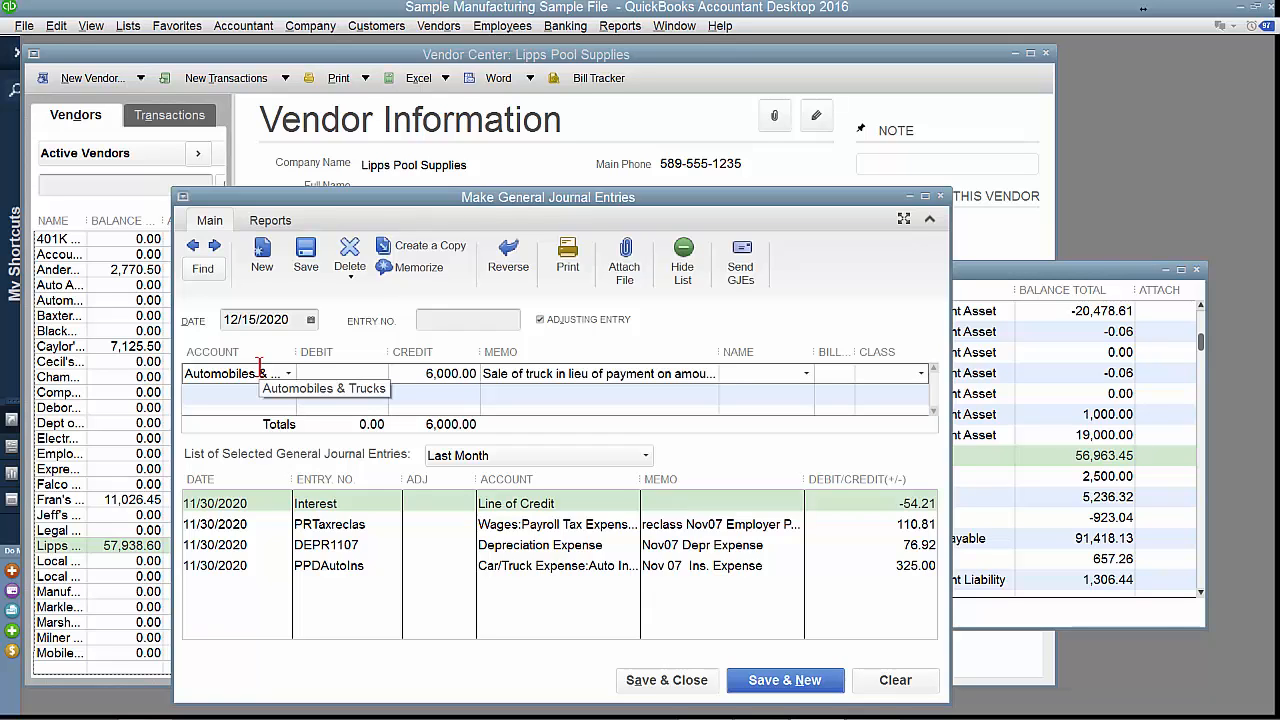
text(Lipps)
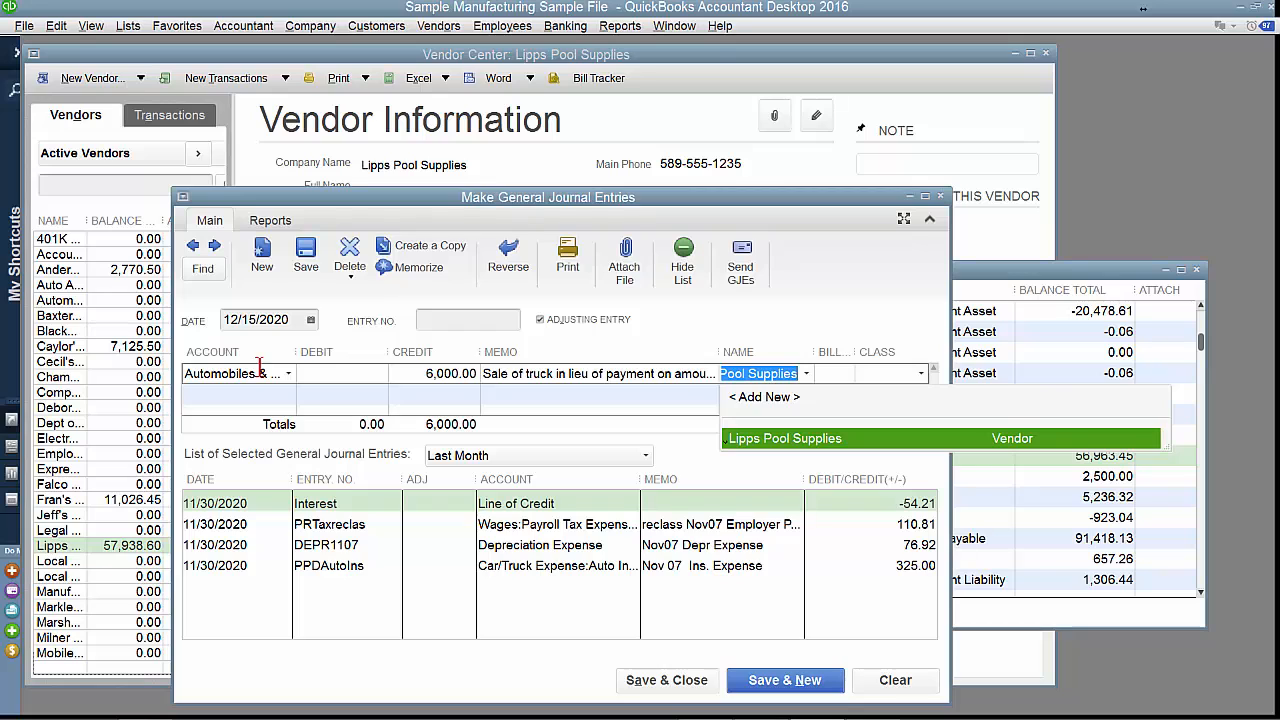
key(Tab)
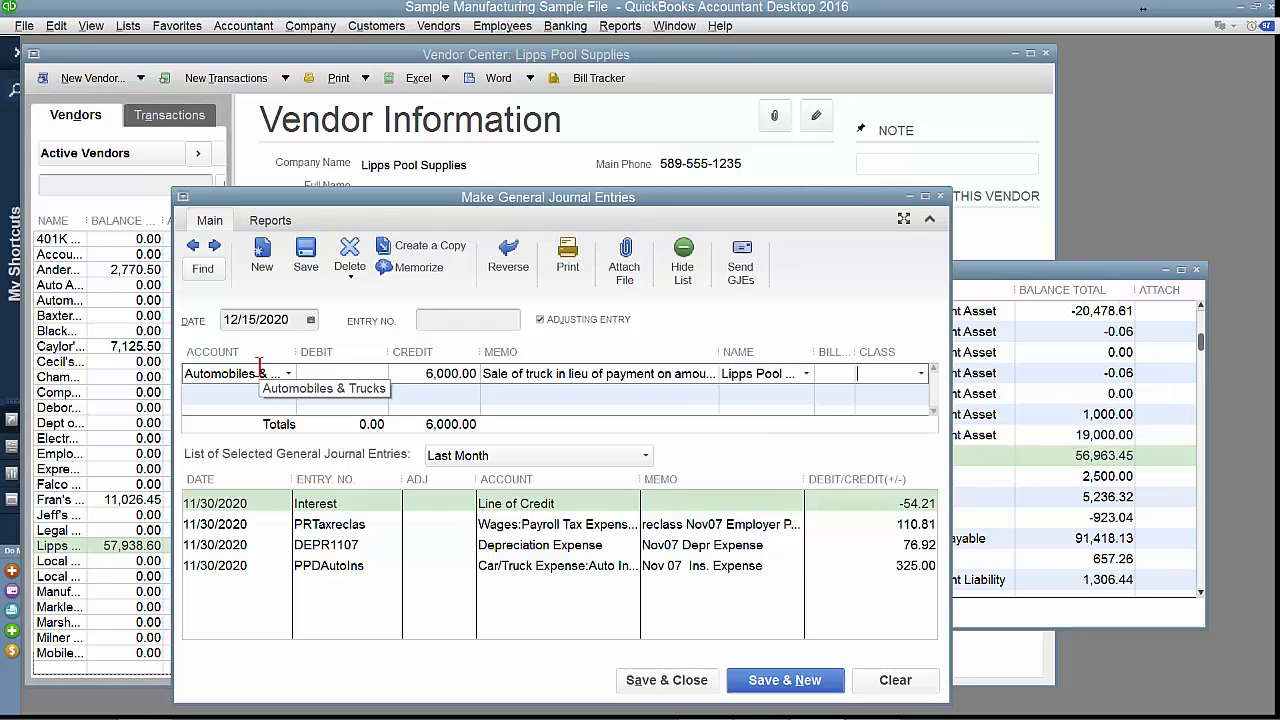
key(Tab)
Add a second line debiting Accounts Payable 6,000.00 with the same memo and Lipps Pool Supplies as the name.
text(a)
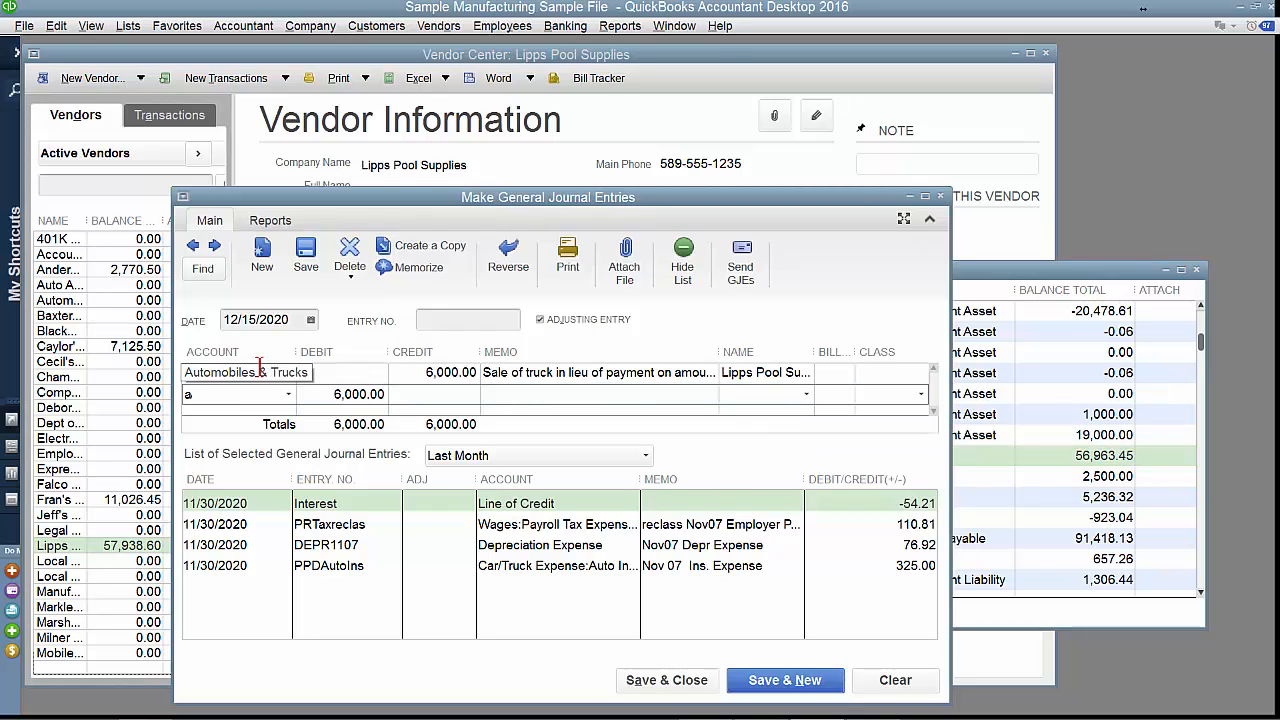
key(Tab)
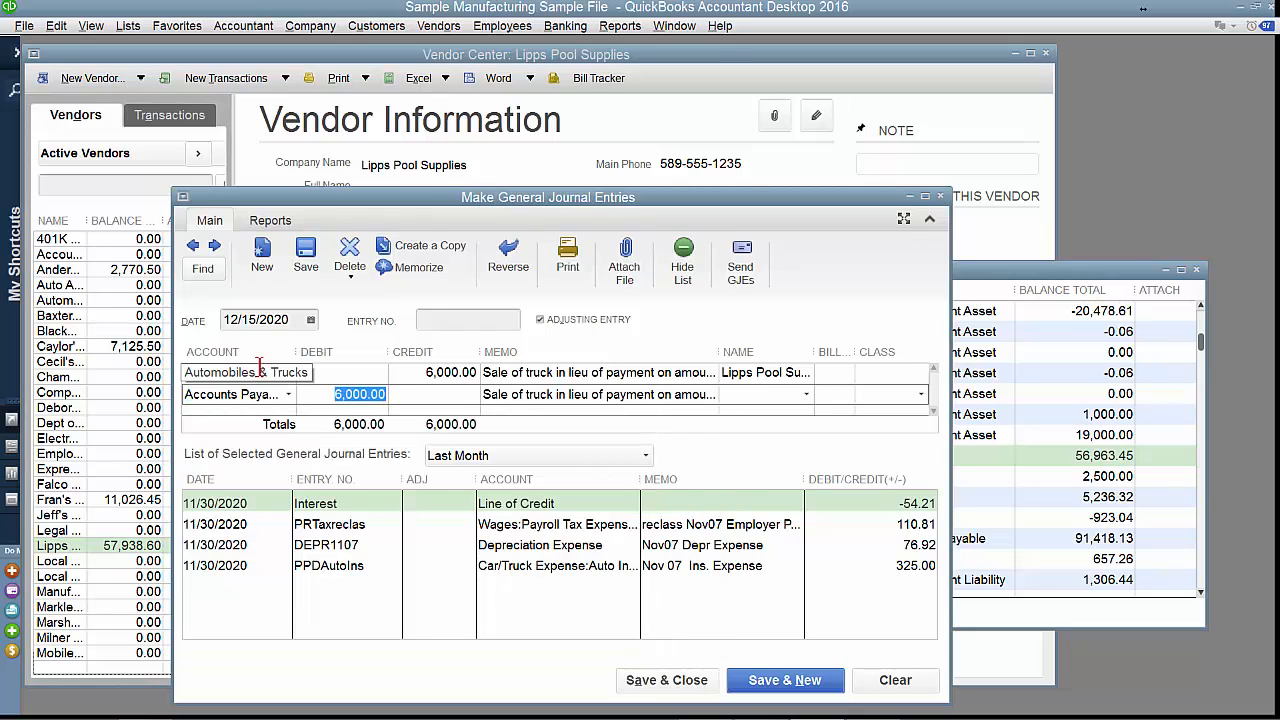
key(Tab)
key(Tab)
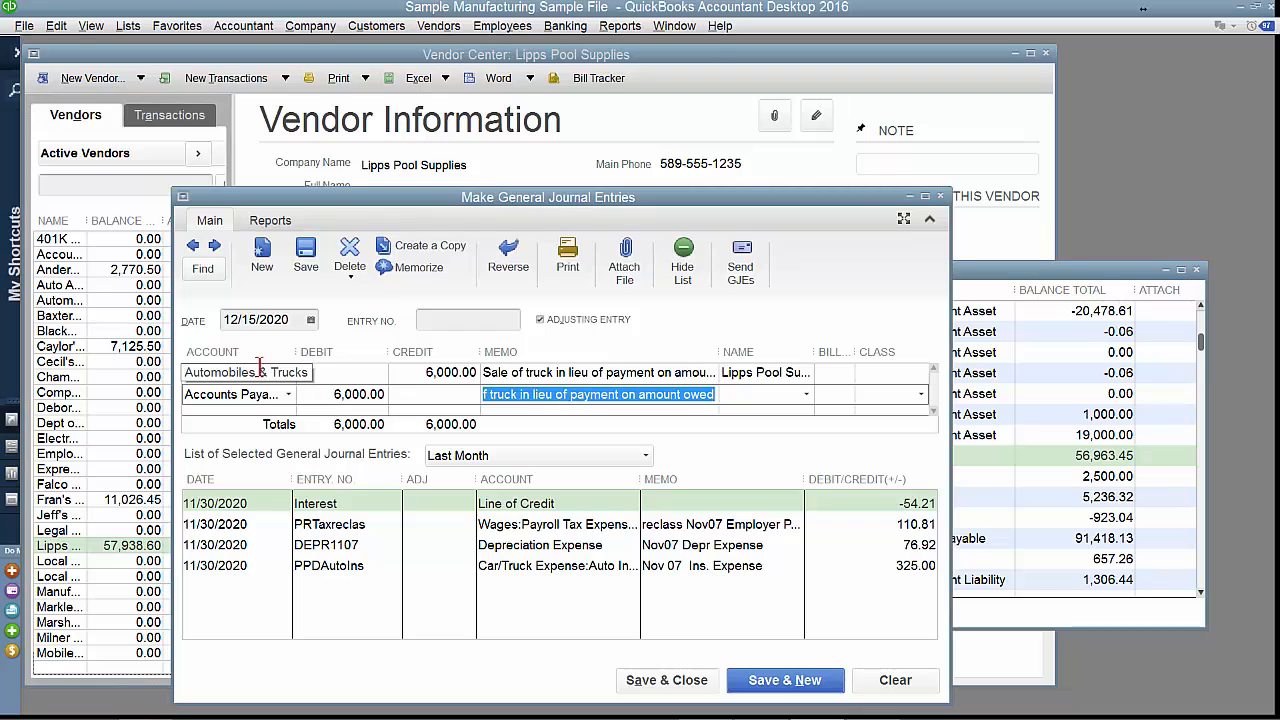
key(Tab)
text(l)
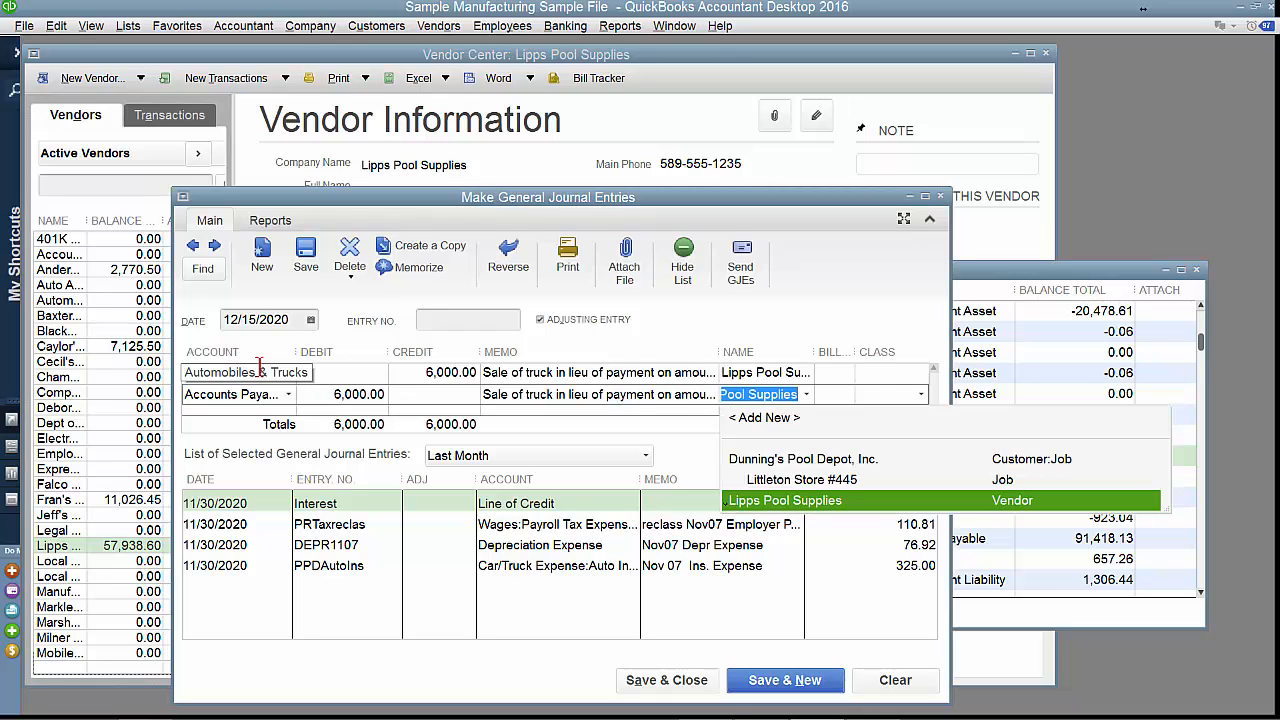
key(Return)
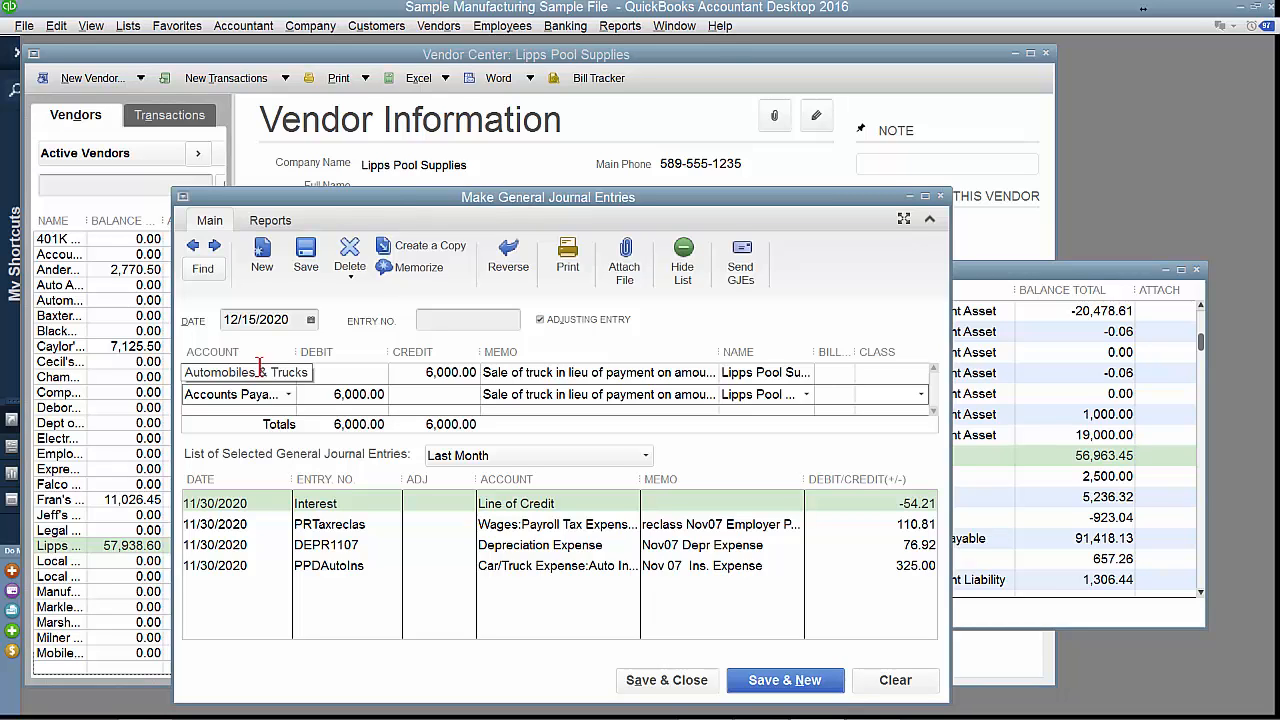
Save and close the journal entry for the truck sale.
key(Return)
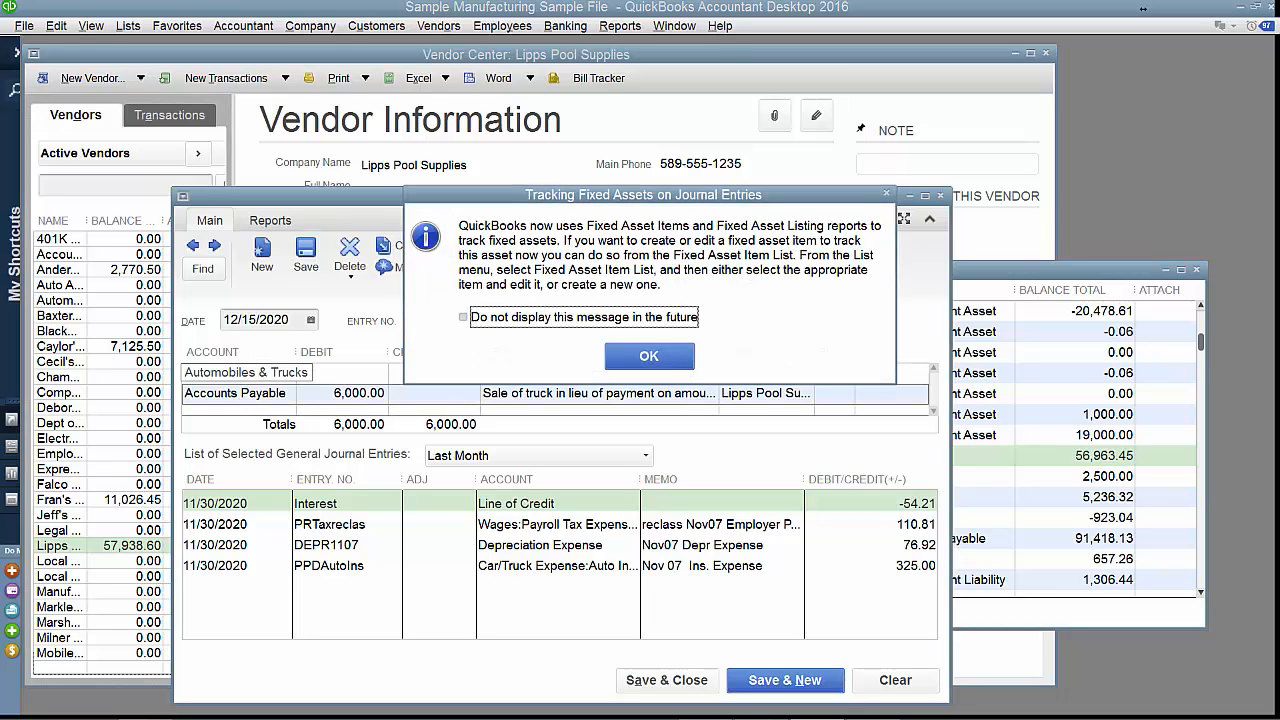
key(Return)
key(alt+a)
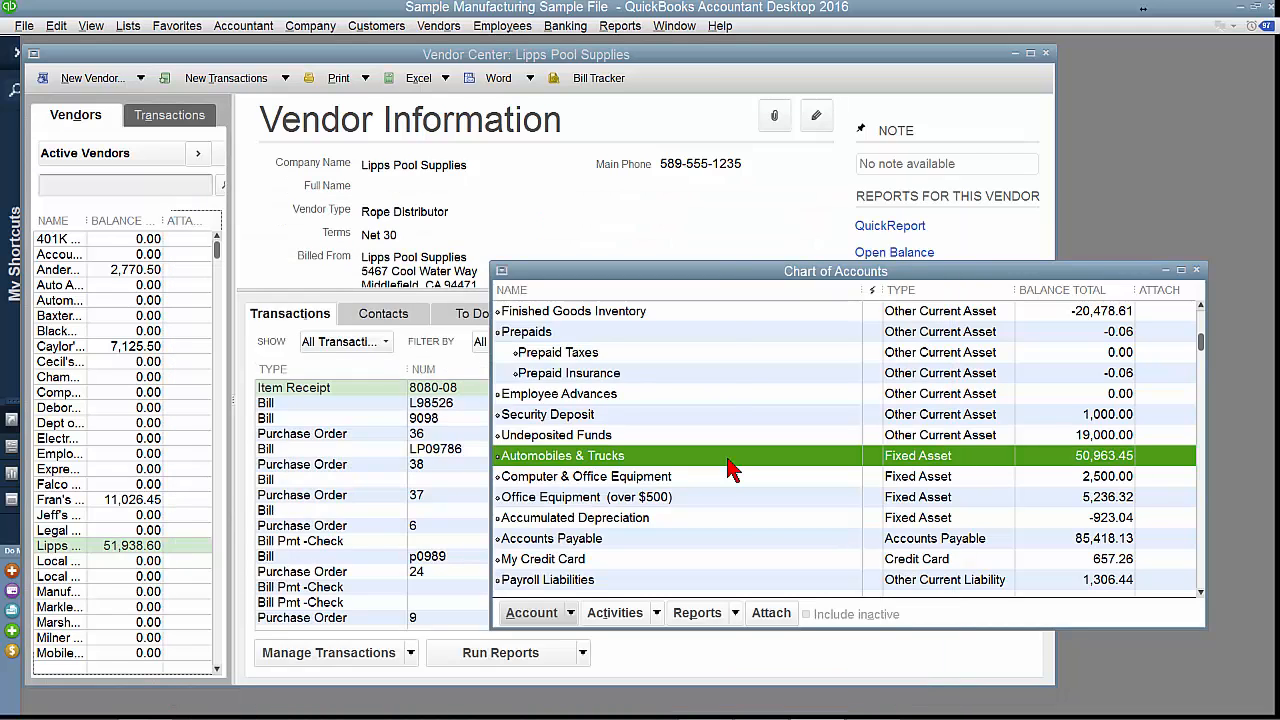
Review the Automobiles & Trucks register and the open balance report for Lipps Pool Supplies.
double_click(729, 463)
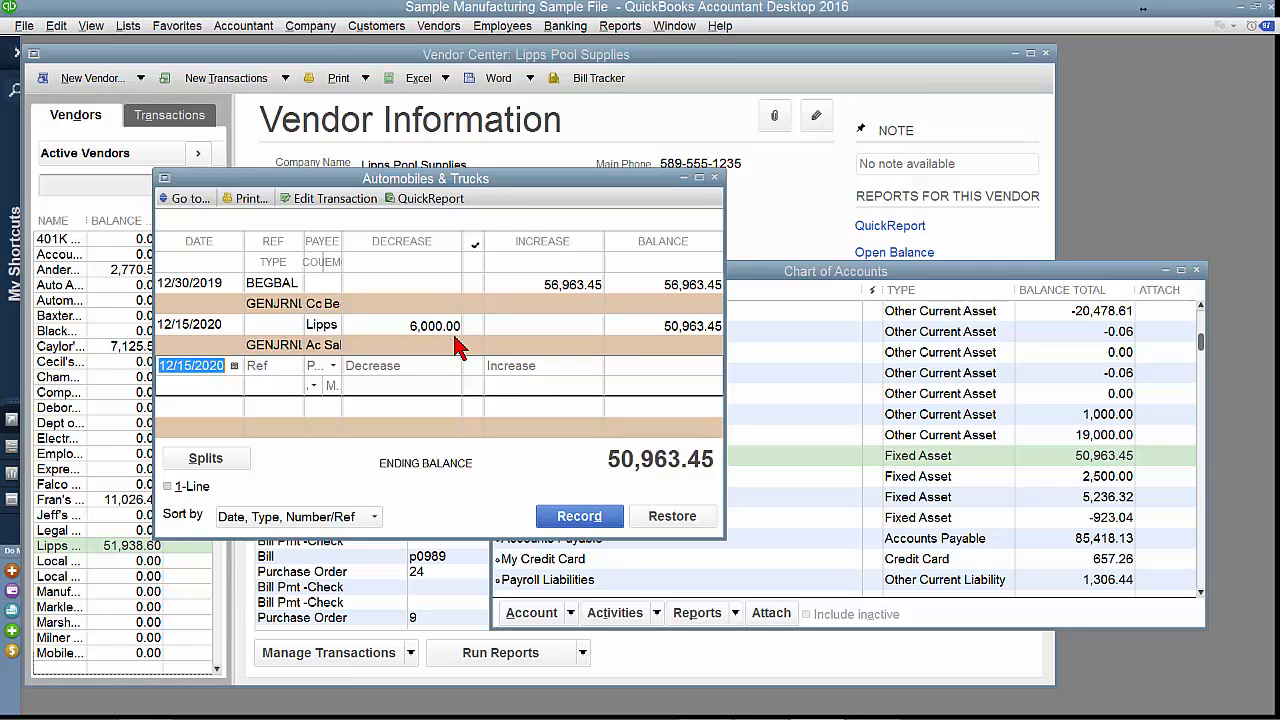
click(857, 244)
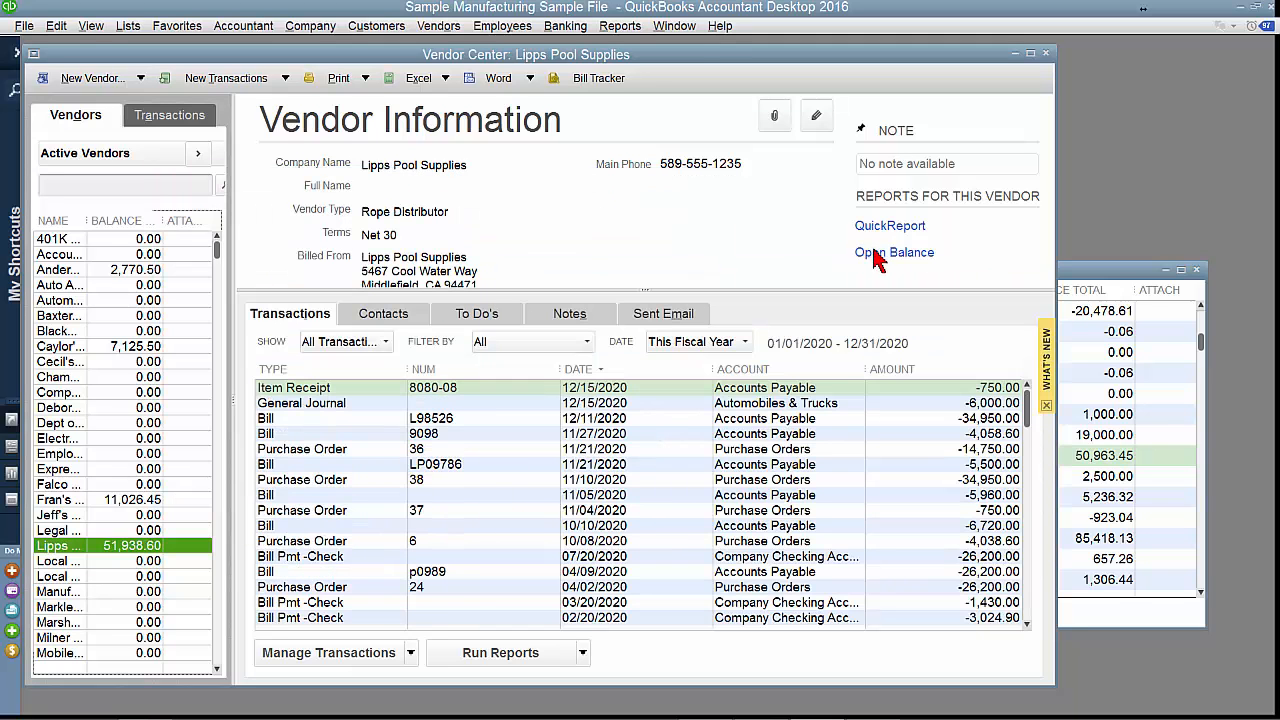
click(873, 254)
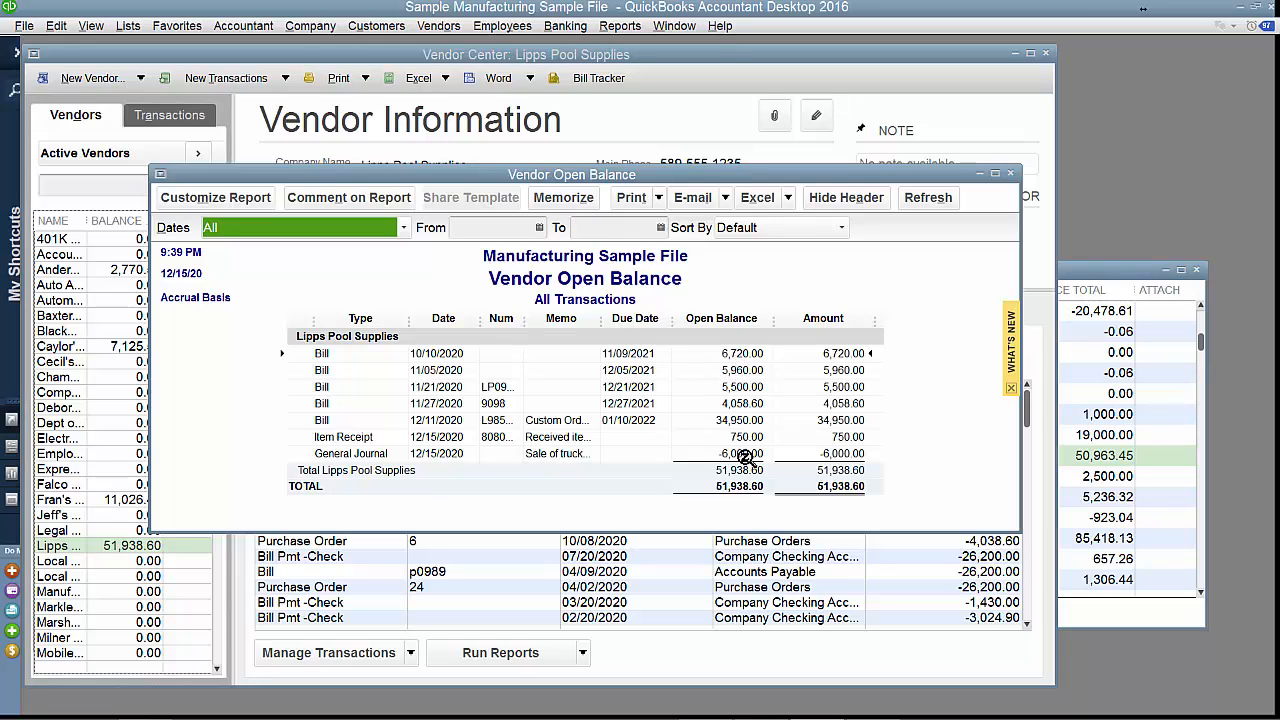
Pay the 6,720.00 and 5,960.00 Lipps Pool Supplies bills, applying the 6,000.00 credit to the first, and close the open balance report.
click(452, 27)
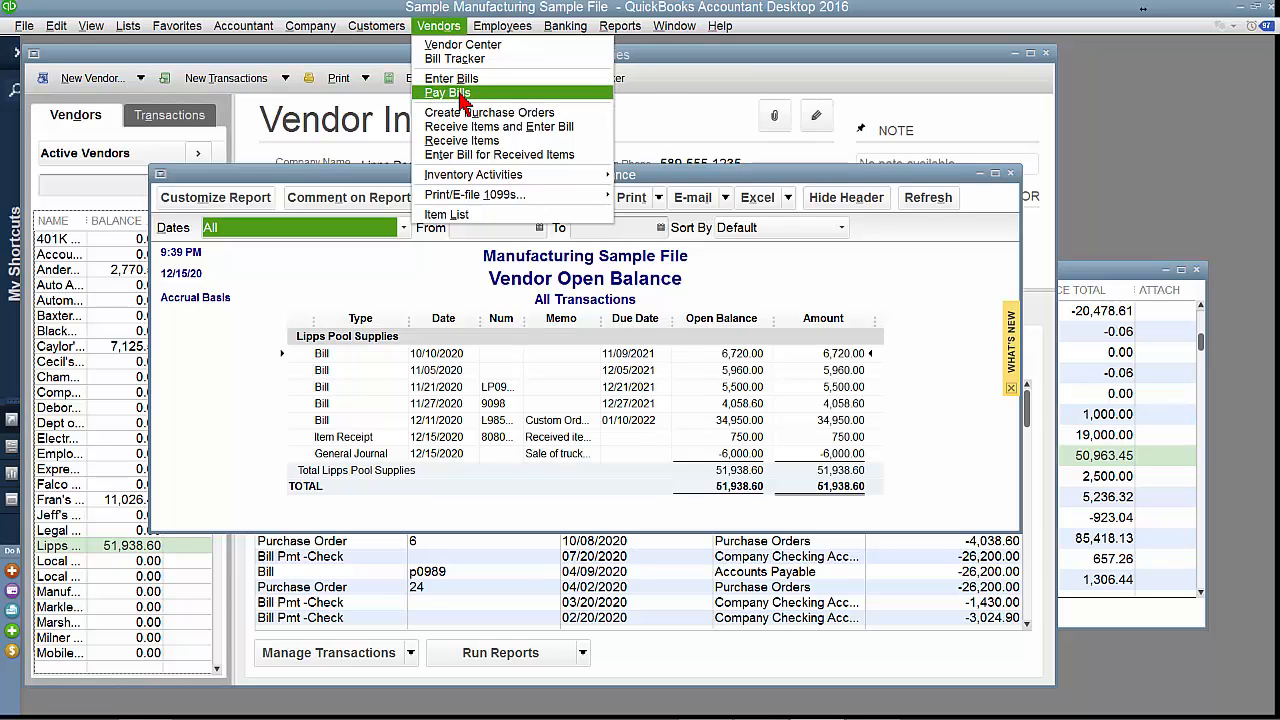
click(459, 93)
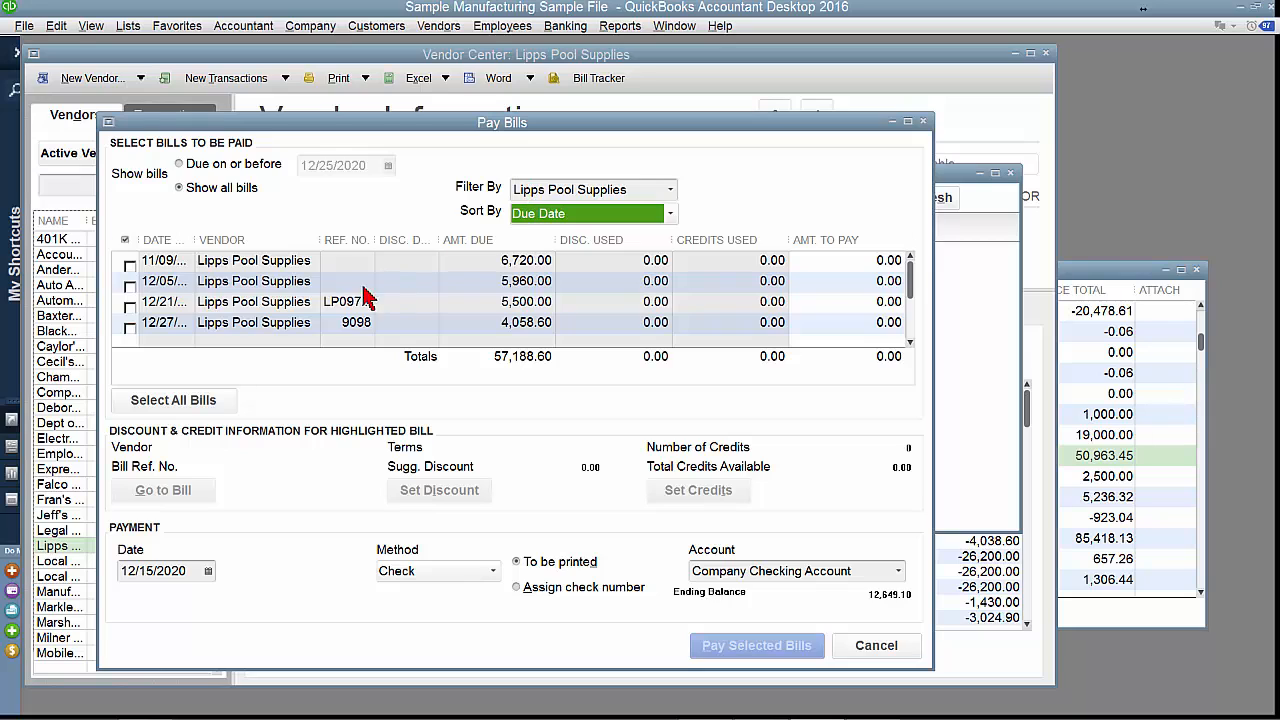
click(129, 263)
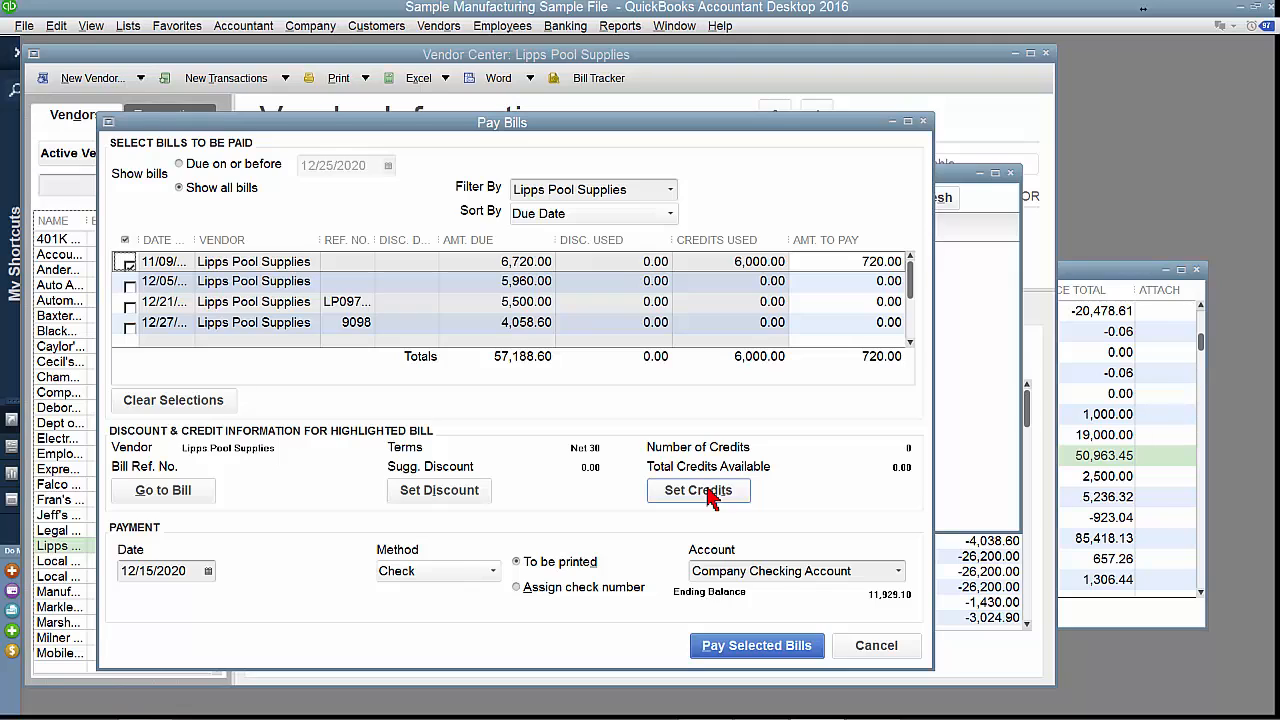
click(130, 286)
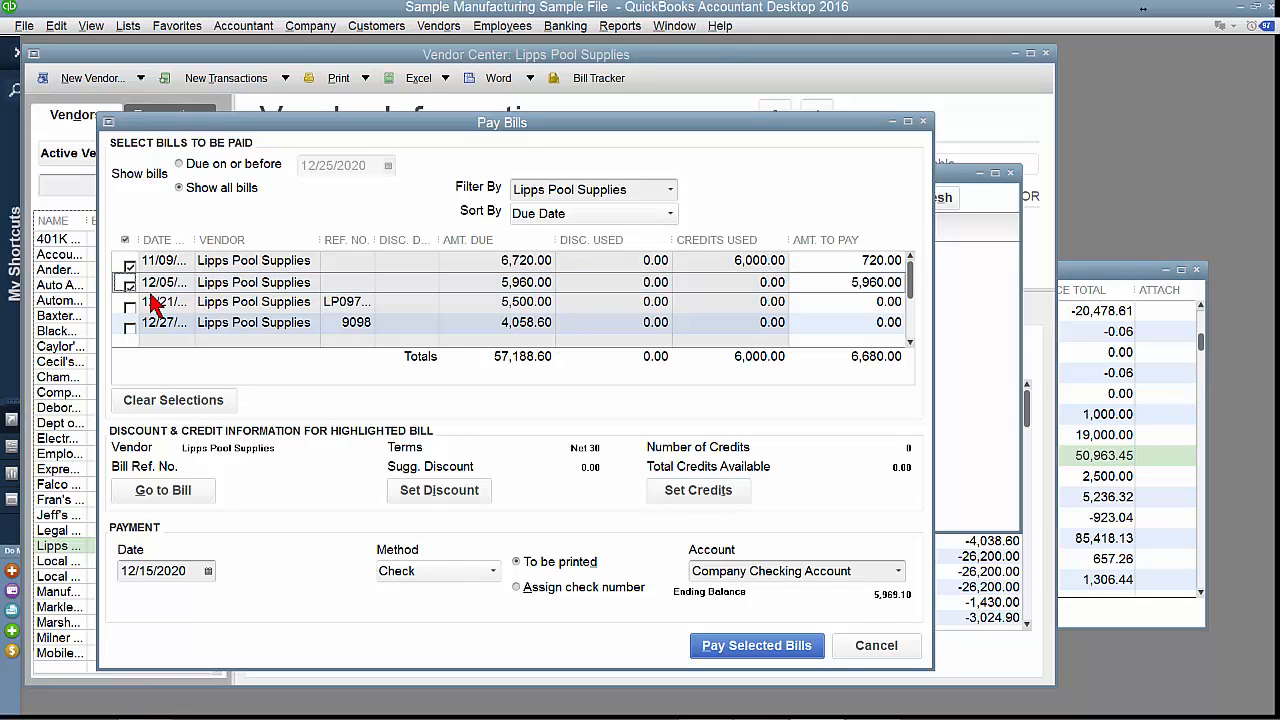
click(760, 646)
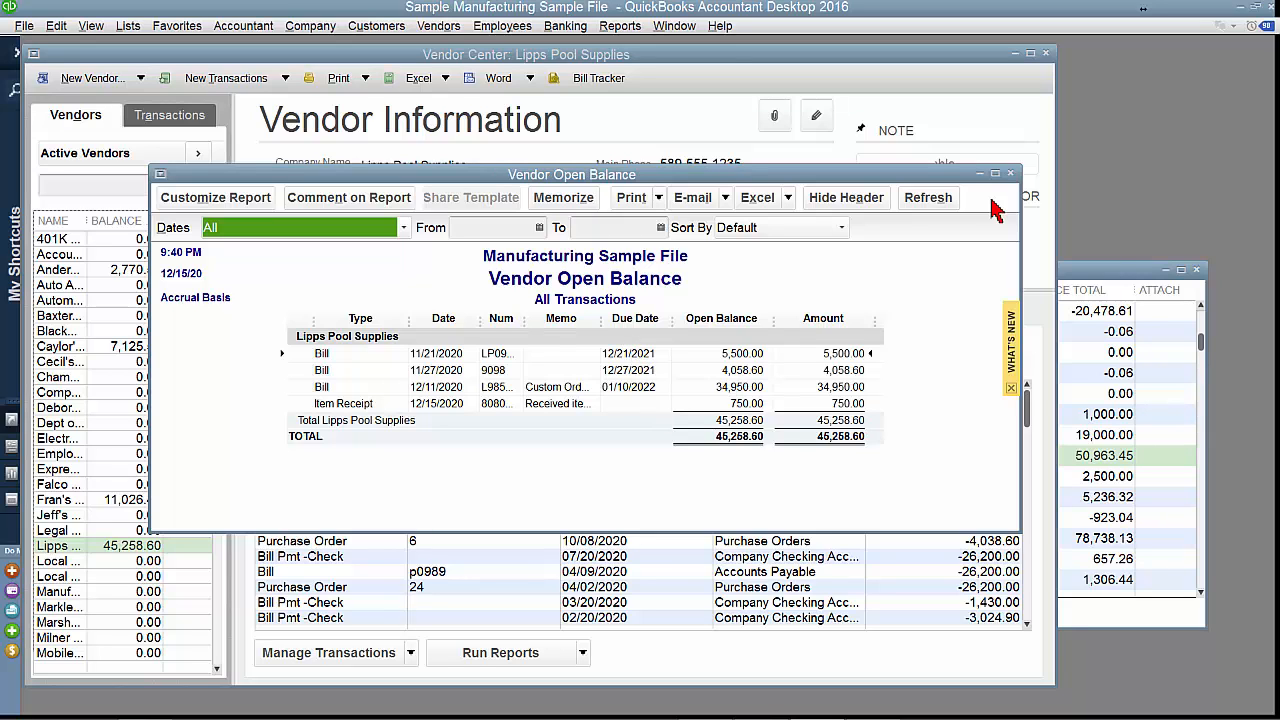
click(1010, 174)
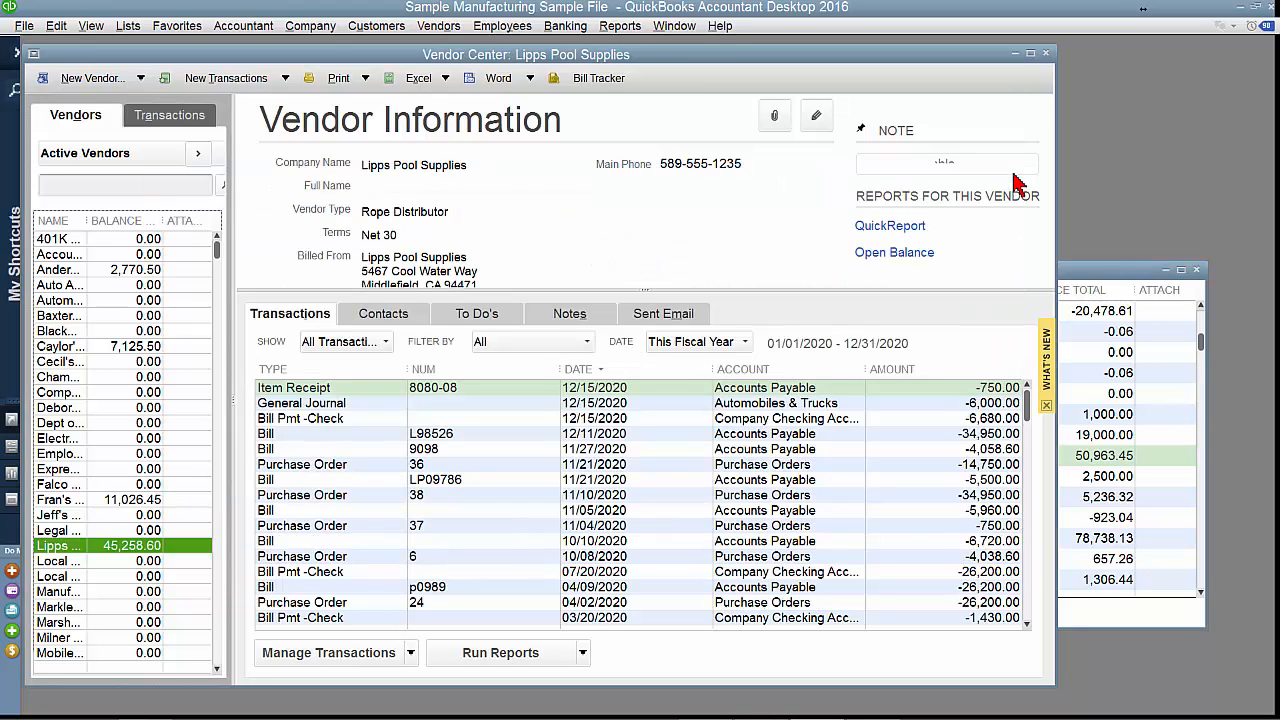